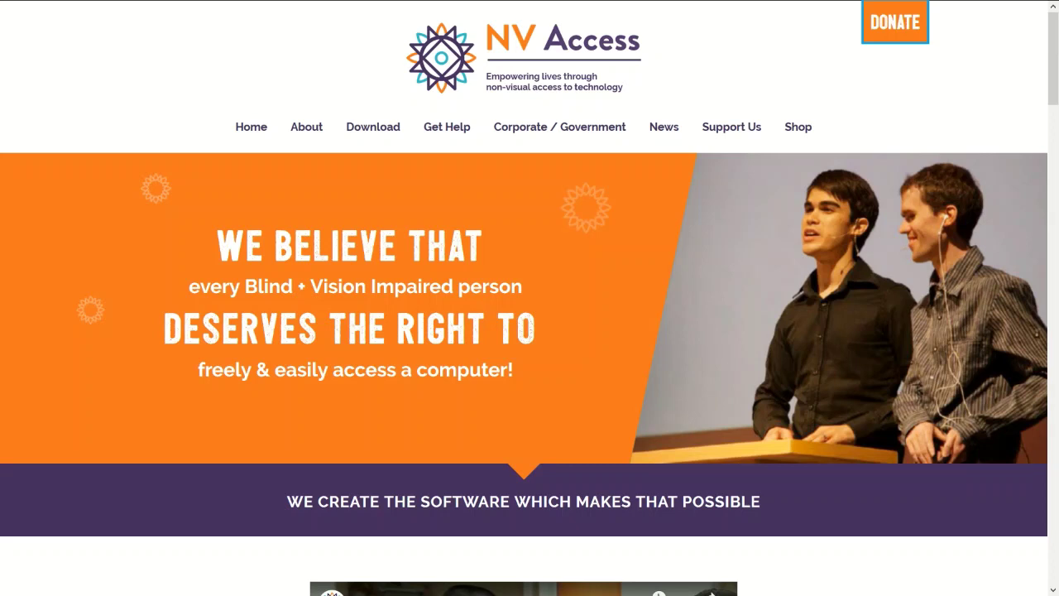
- Move past the logo, Donate, Home and About links to reach NVDA's Download page
key("shift+Tab")
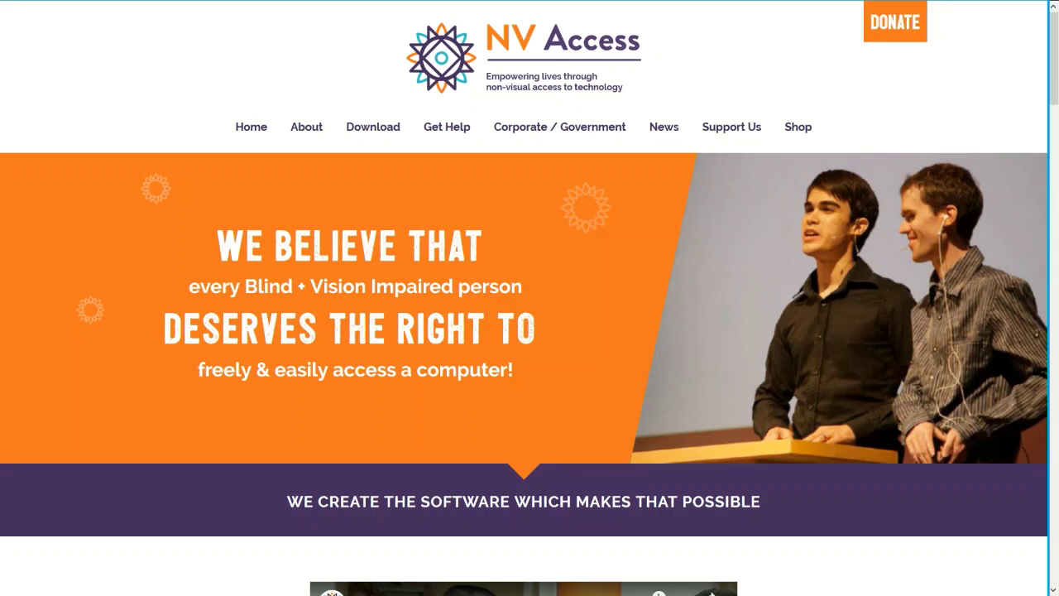
key("Tab")
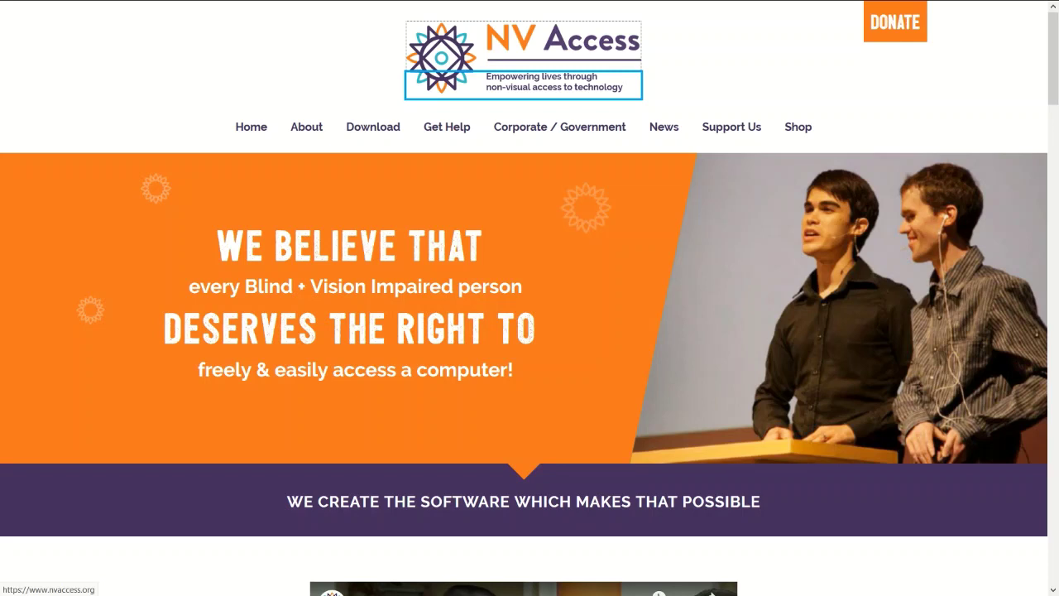
key("Tab")
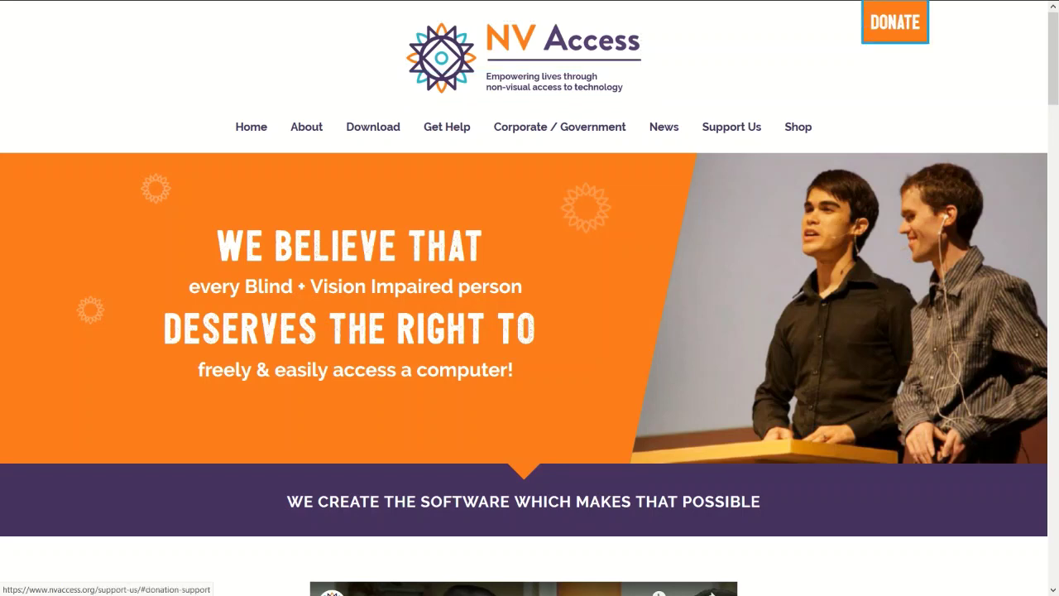
key("Tab")
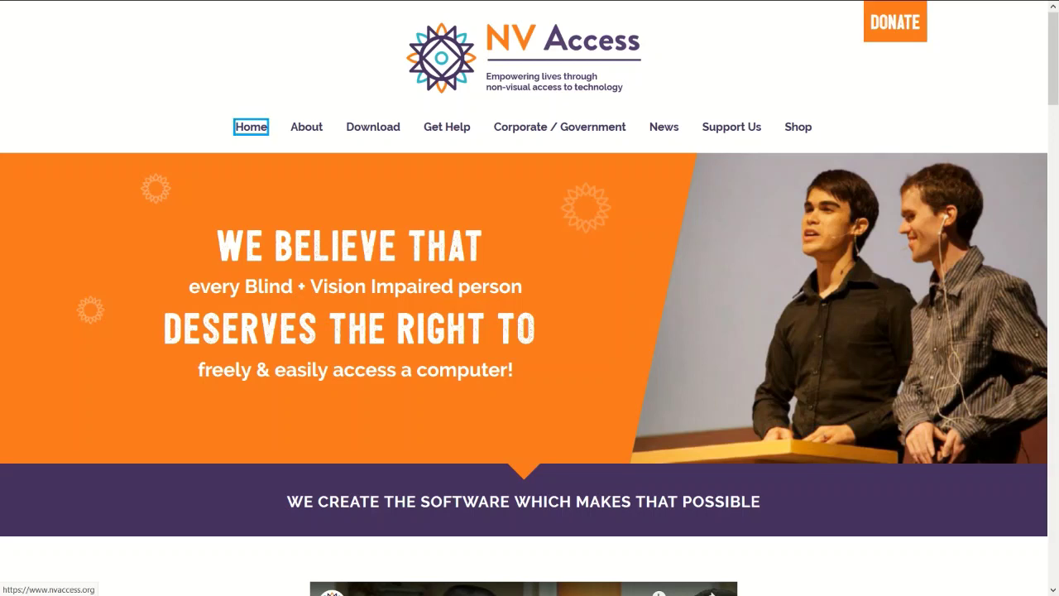
key("Tab")
key("Tab")
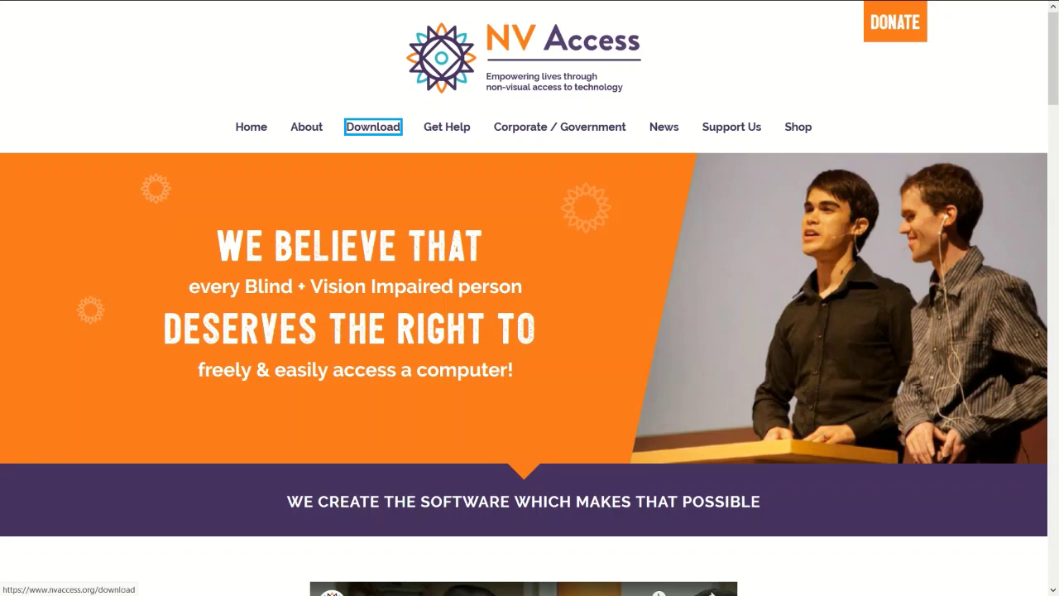
key("Return")
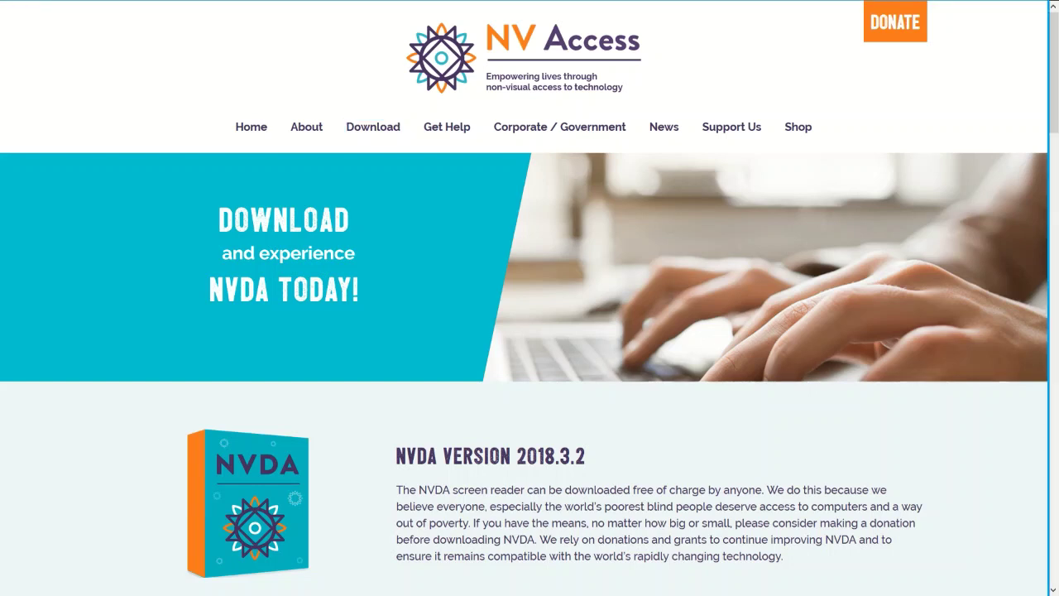
key("Tab")
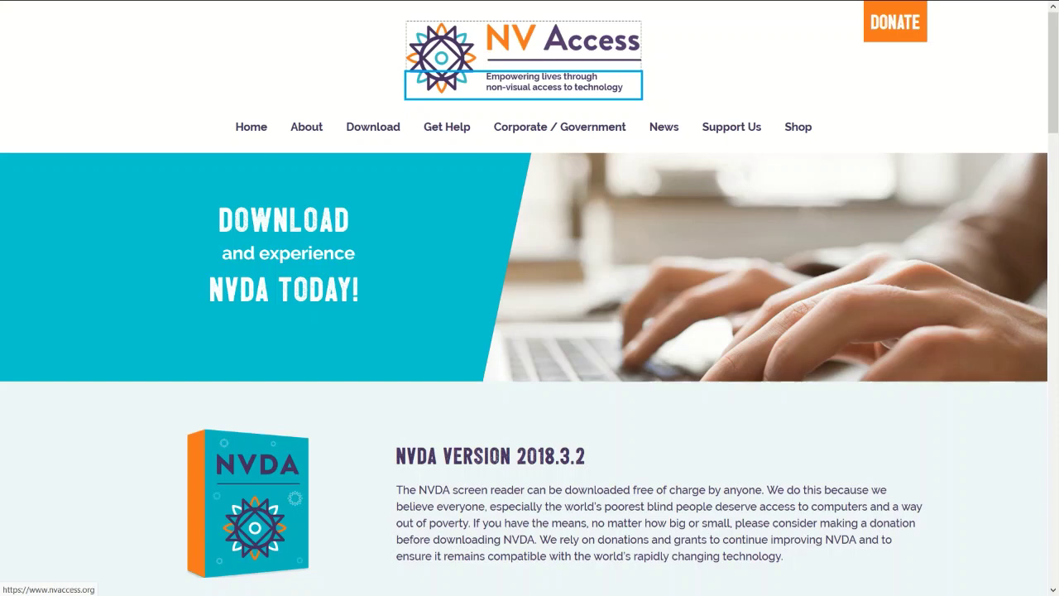
key("Tab")
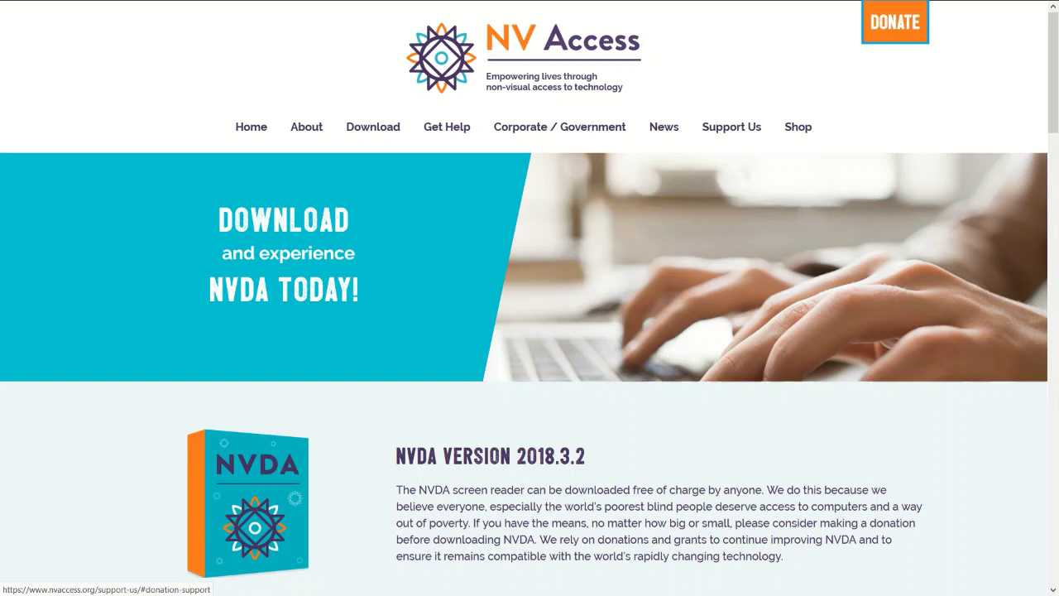
key("Tab")
key("Tab")
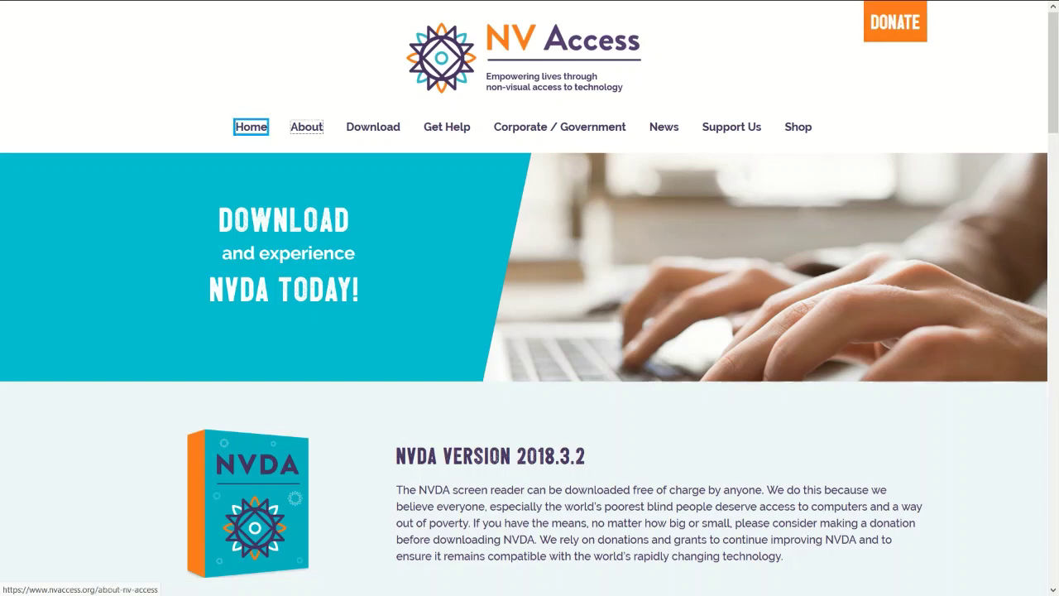
key("Tab")
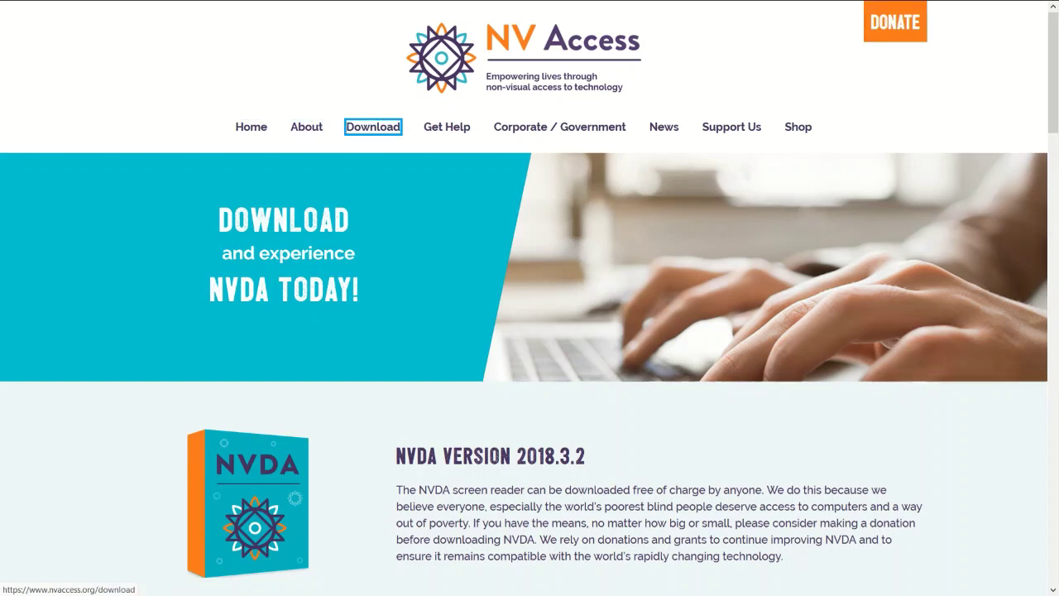
key("Tab")
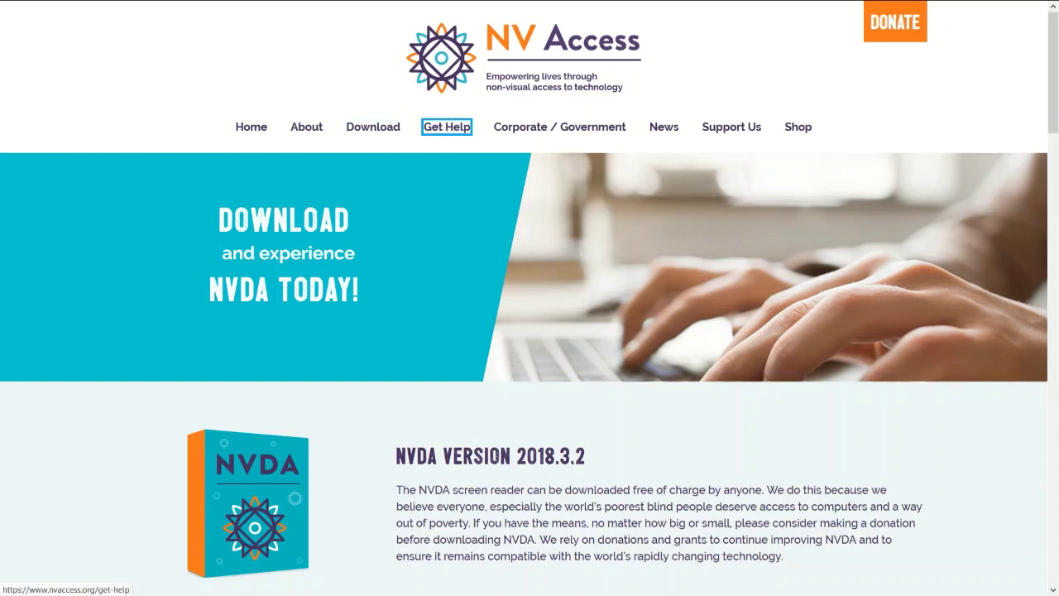
key("Tab")
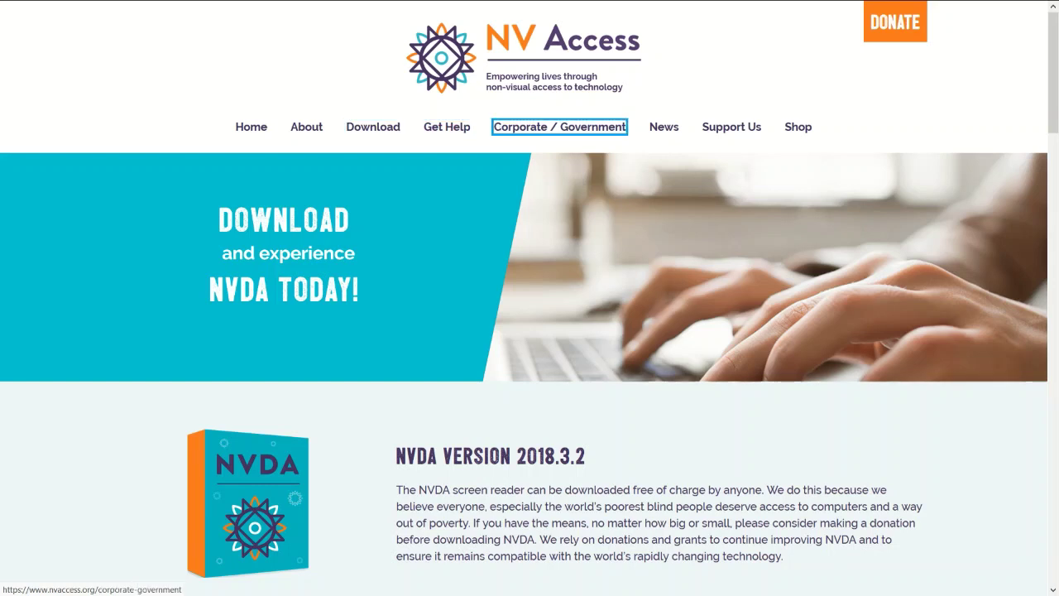
key("Tab")
key("Tab")
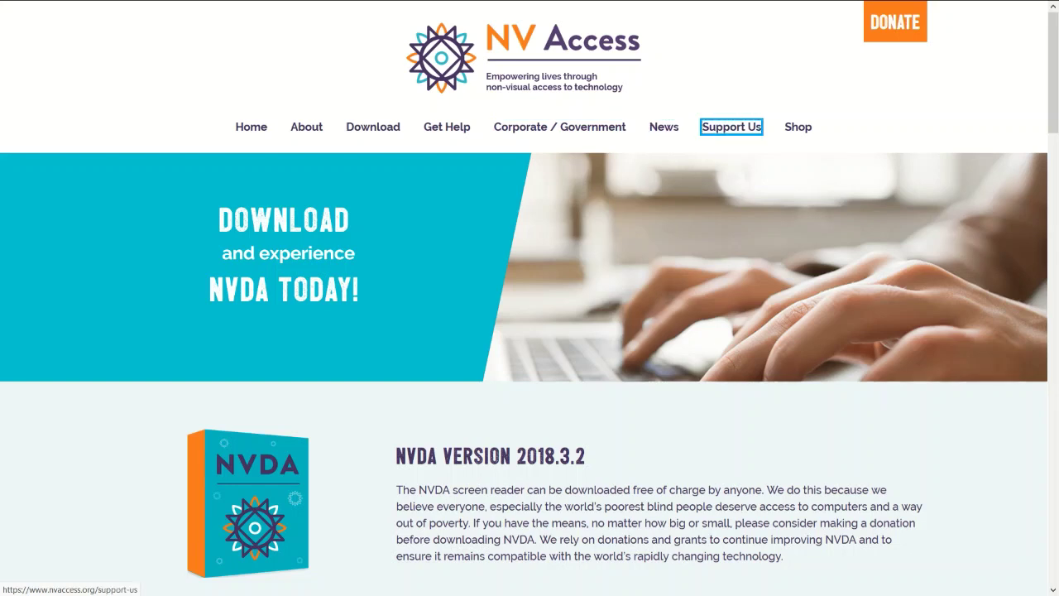
key("Tab")
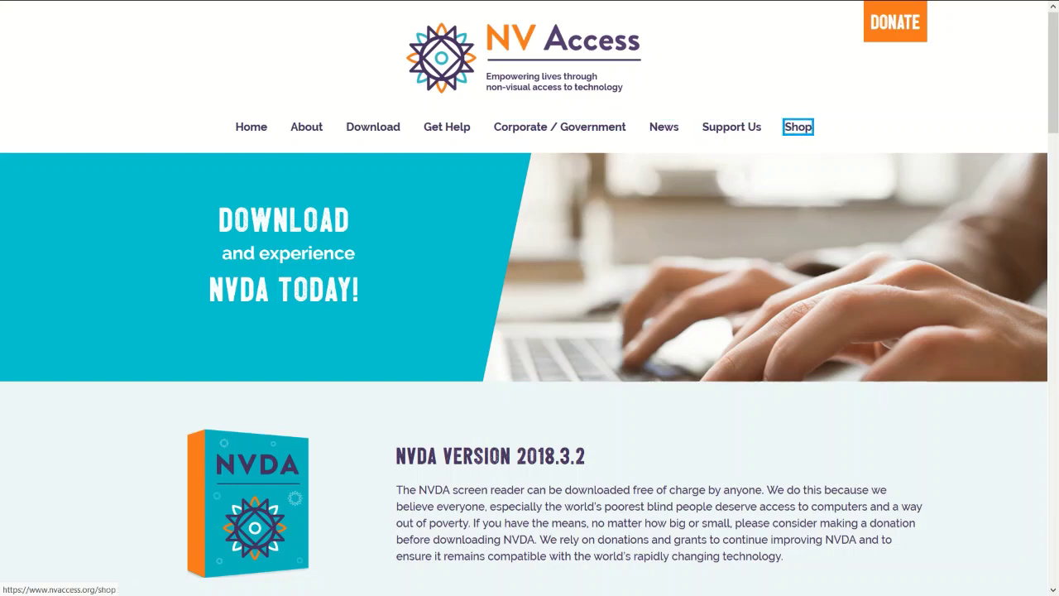
key("Tab")
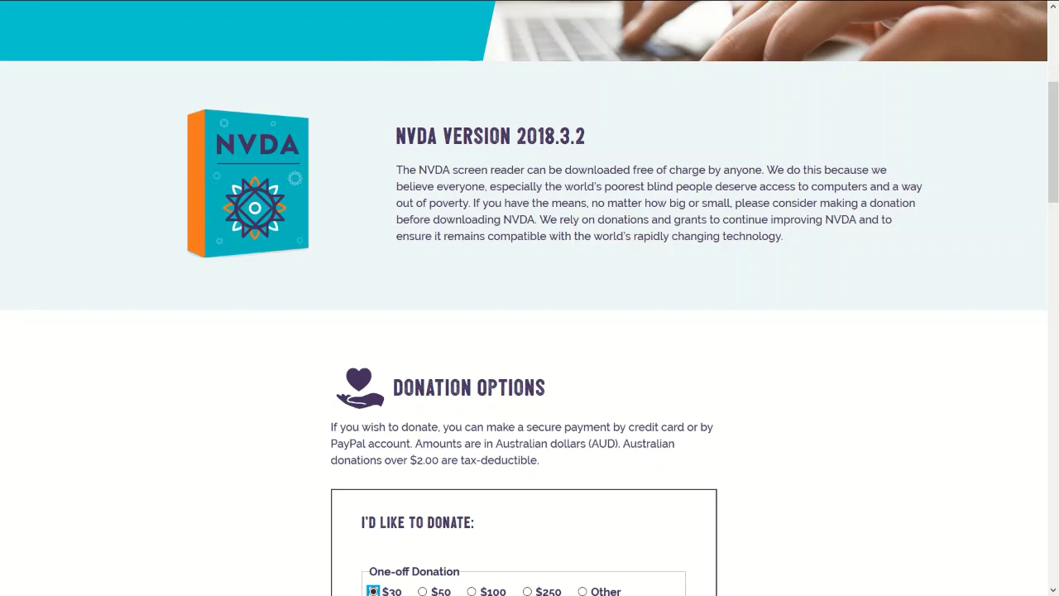
- Select the 'Skip donation this time' radio button in the 'I'd like to donate' box
key("Up")
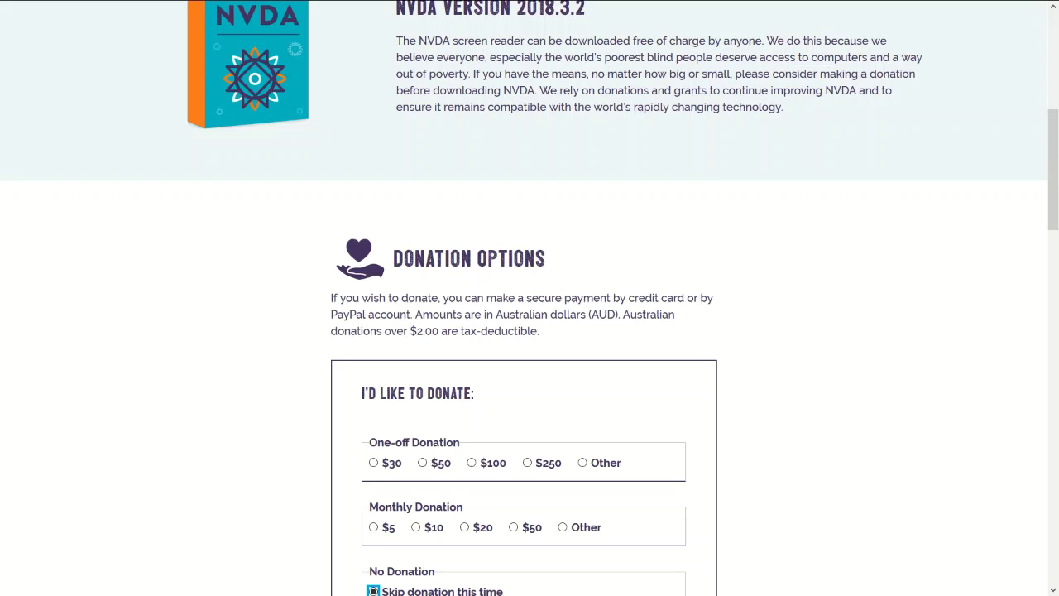
key("Tab")
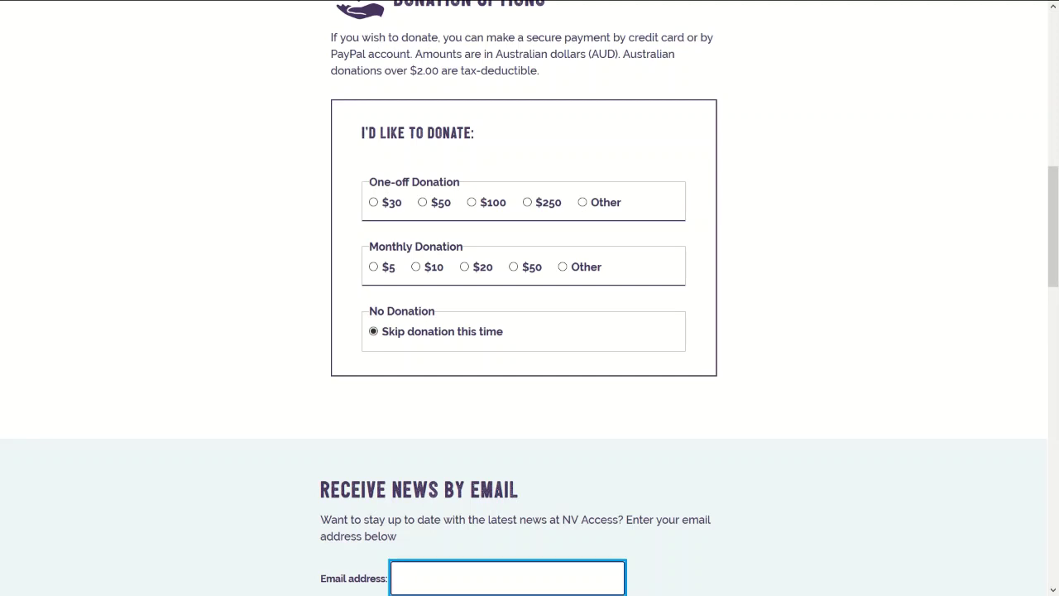
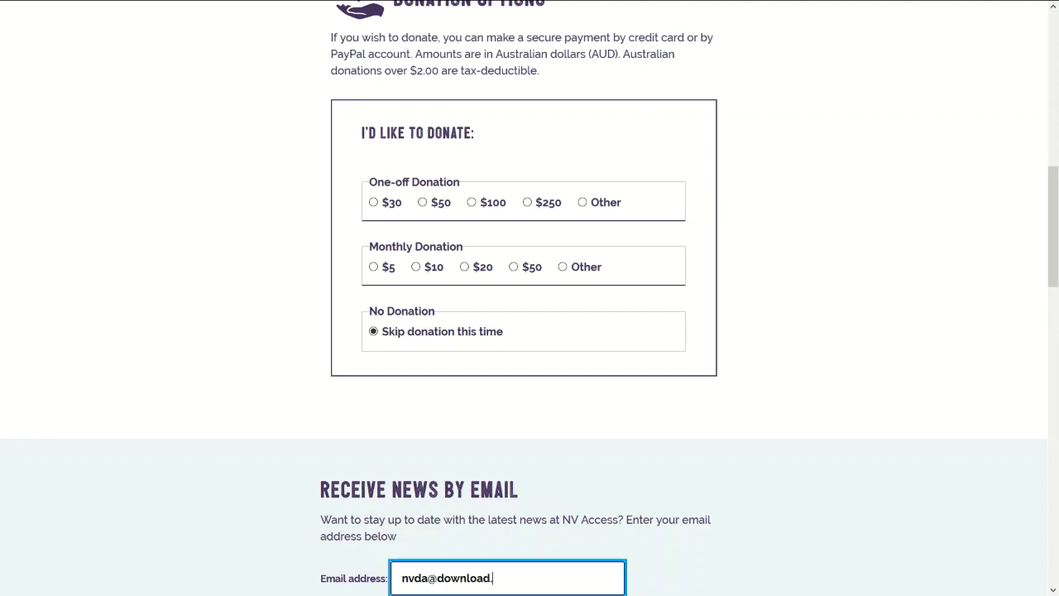
key("Tab")
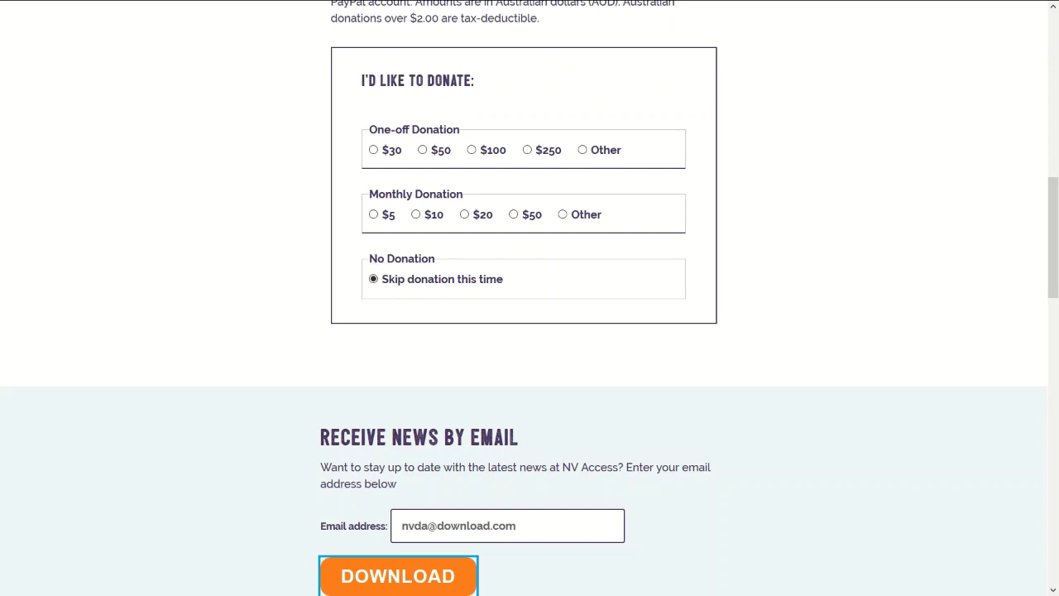
- Start the NVDA 2018.3.2 download, bringing up Firefox's save prompt for nvda_2018.3.2.exe
key("Return")
key("Tab")
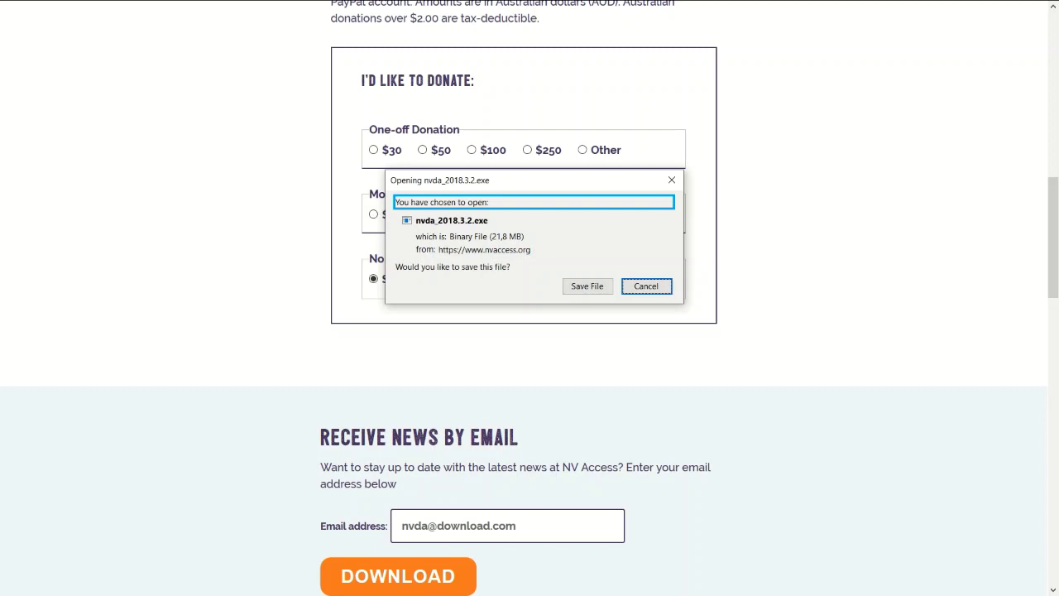
- Choose Save File so nvda_2018.3.2.exe lands in the Downloads folder
key("Tab")
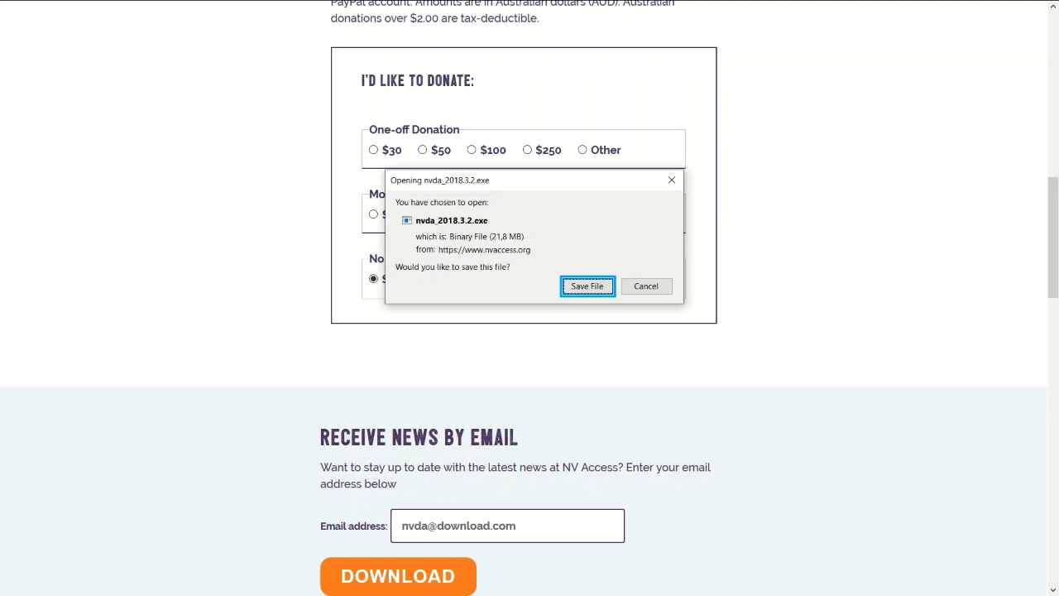
key("Return")
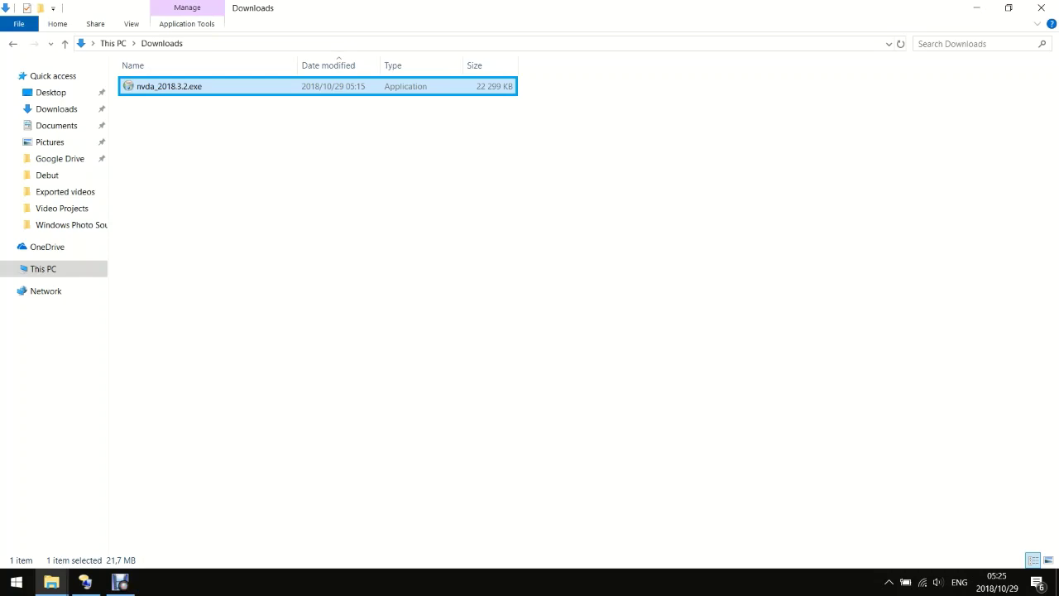
- Run nvda_2018.3.2.exe from Downloads to open the NVDA License Agreement
key("Return")
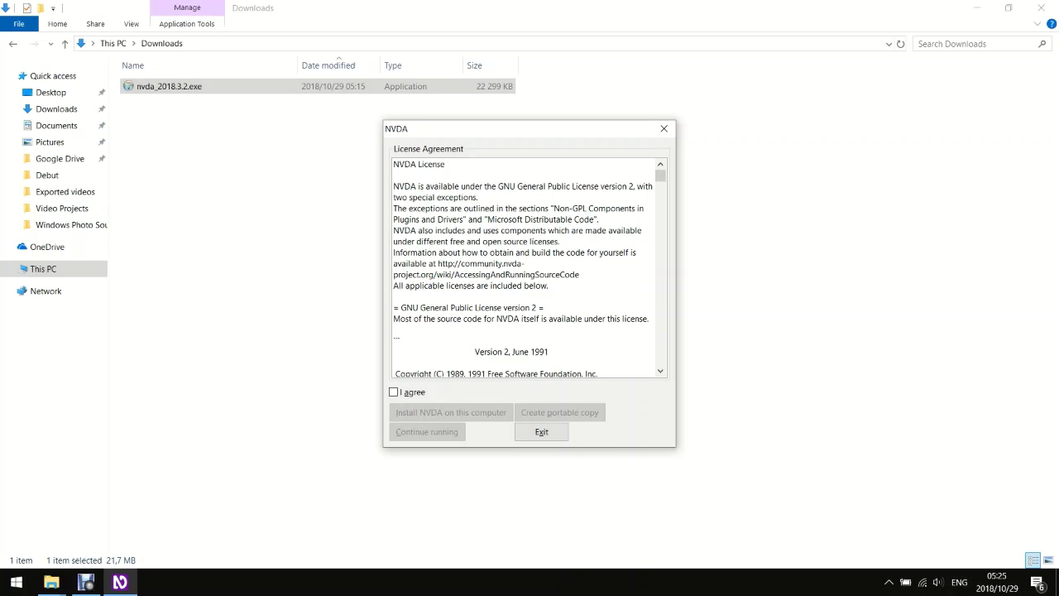
- Check 'I agree' on the NVDA licence and choose 'Install NVDA on this computer'
key("Tab")
key("Tab")
key("Tab")
key("space")
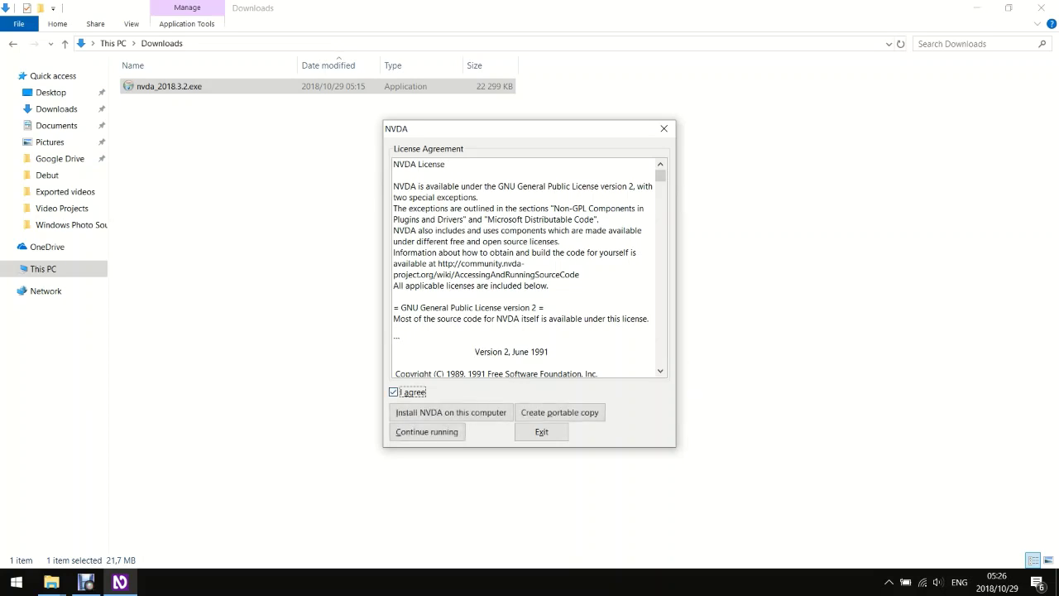
key("shift+Tab")
key("Tab")
key("Tab")
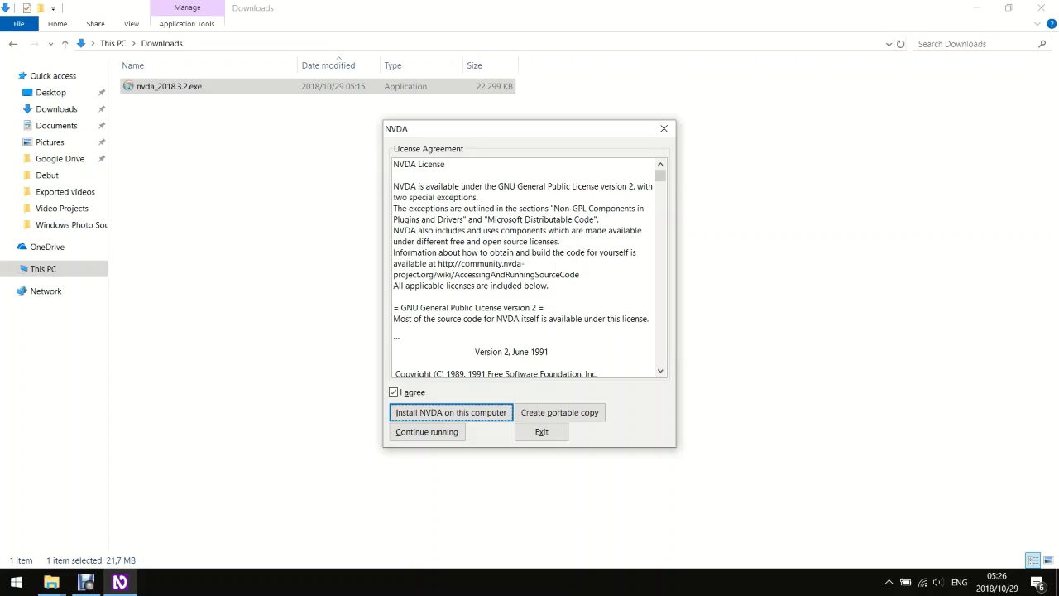
key("Return")
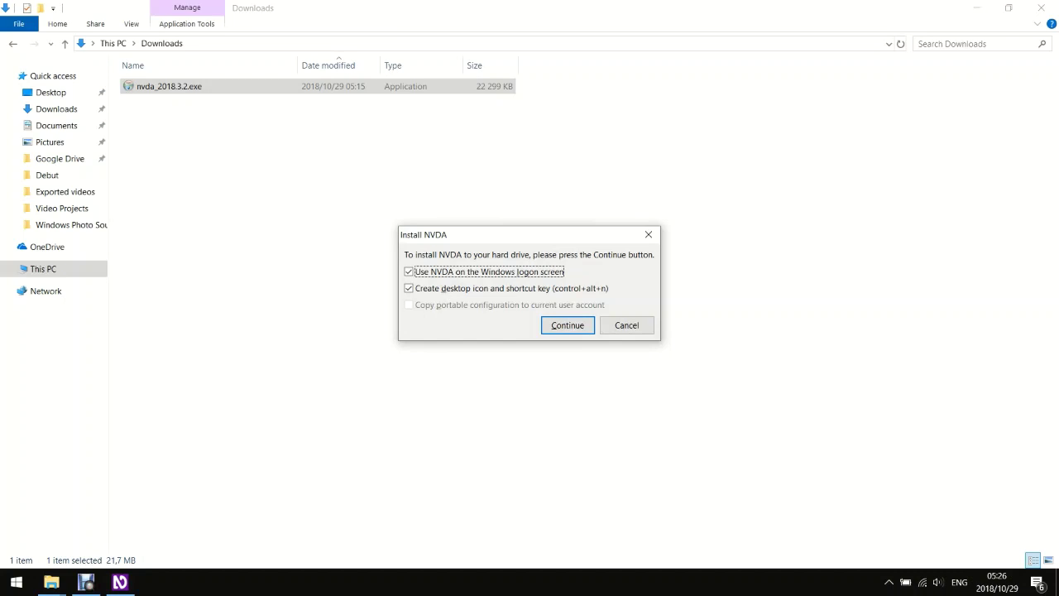
- Continue the install with logon-screen and desktop-shortcut options left checked
key("Tab")
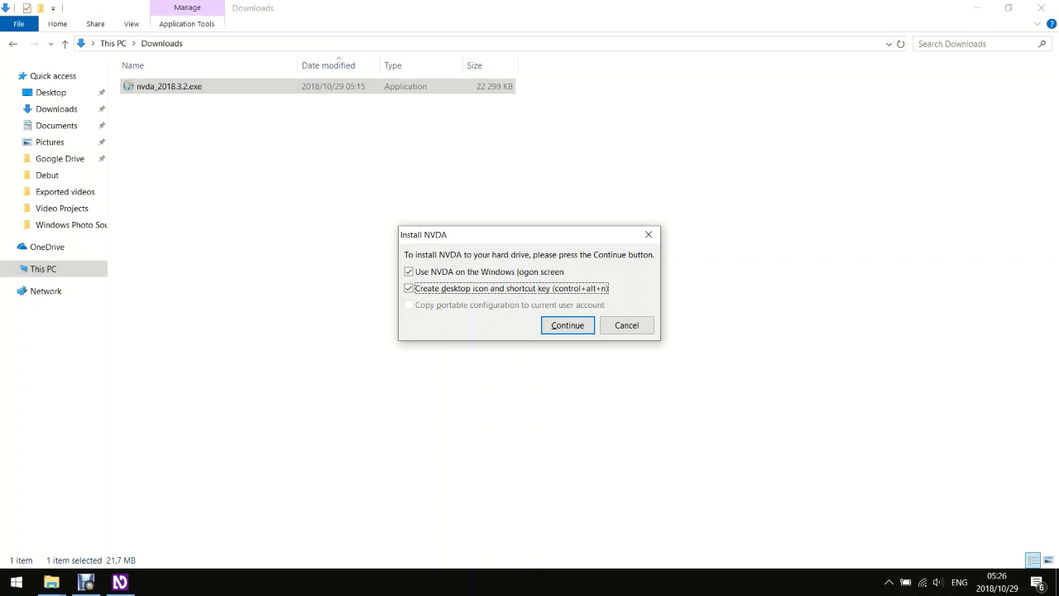
key("Tab")
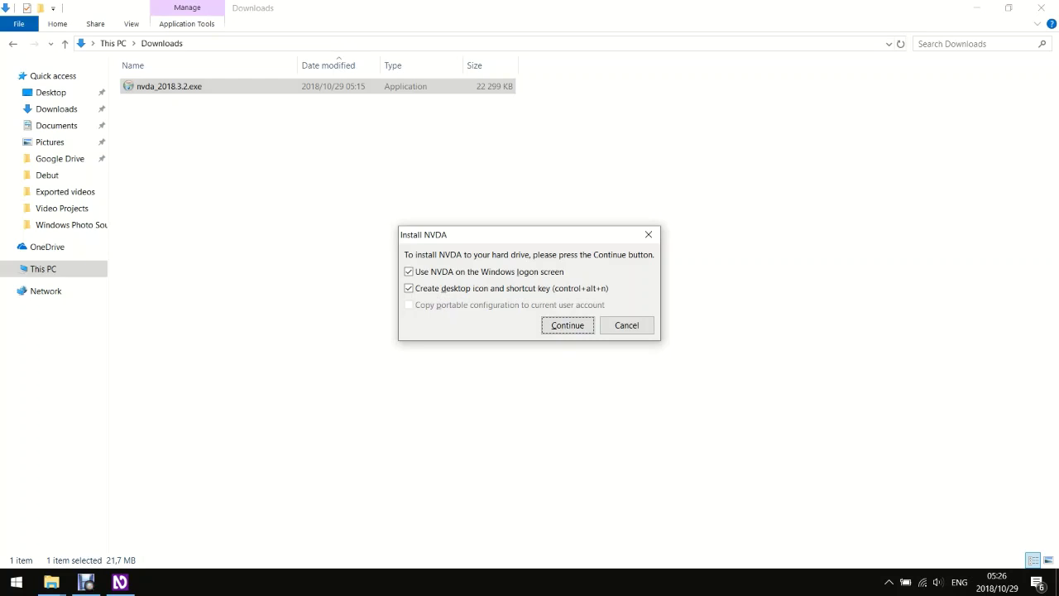
key("Return")
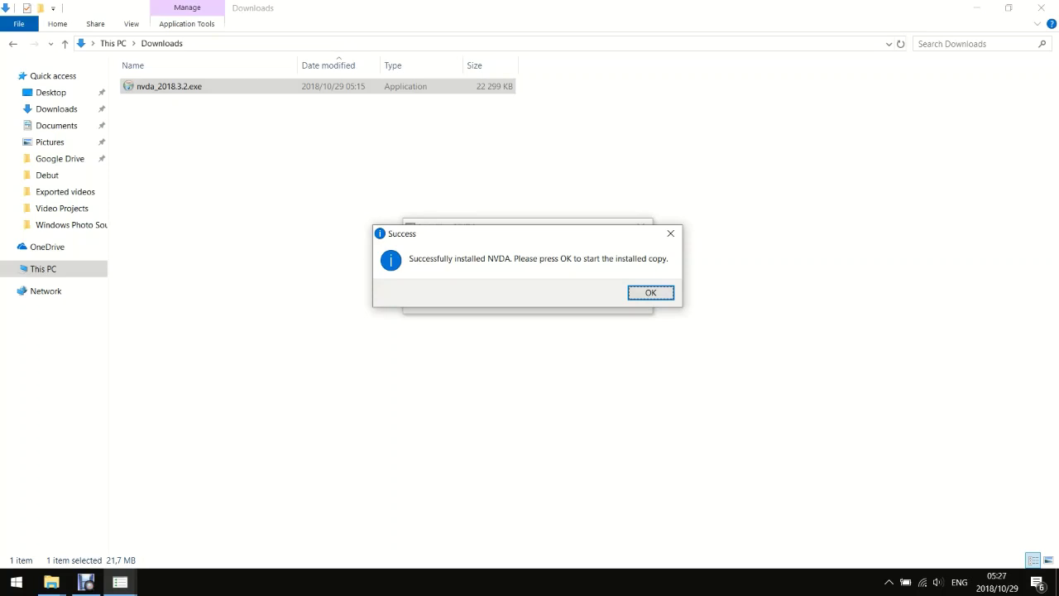
- Confirm OK on the Success message to launch the installed NVDA's Welcome dialog
key("Return")
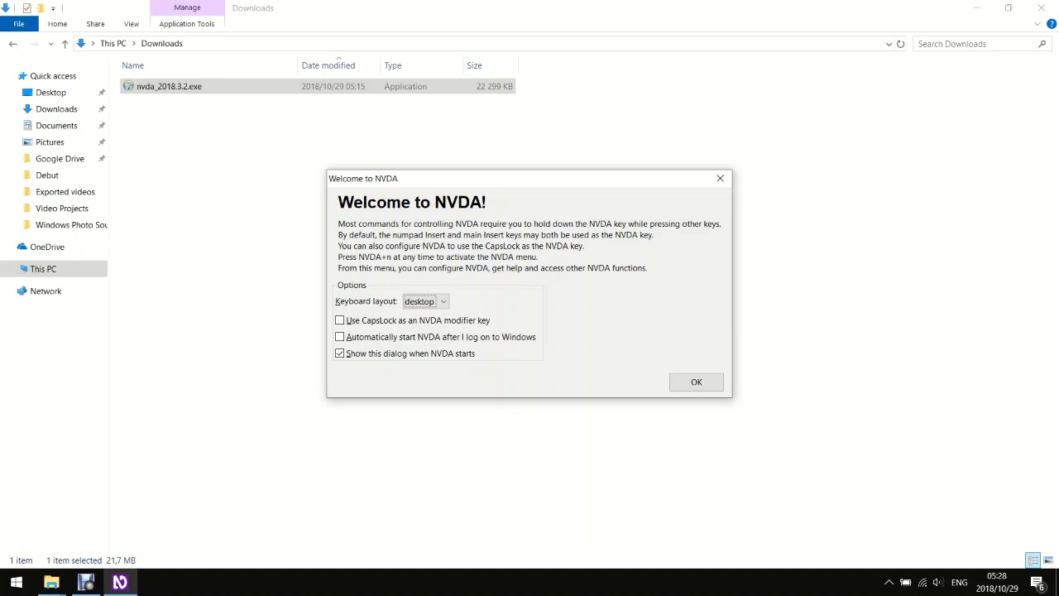
- Set laptop layout, CapsLock as NVDA key, auto-start at logon, hide welcome, and confirm
key("Down")
key("Tab")
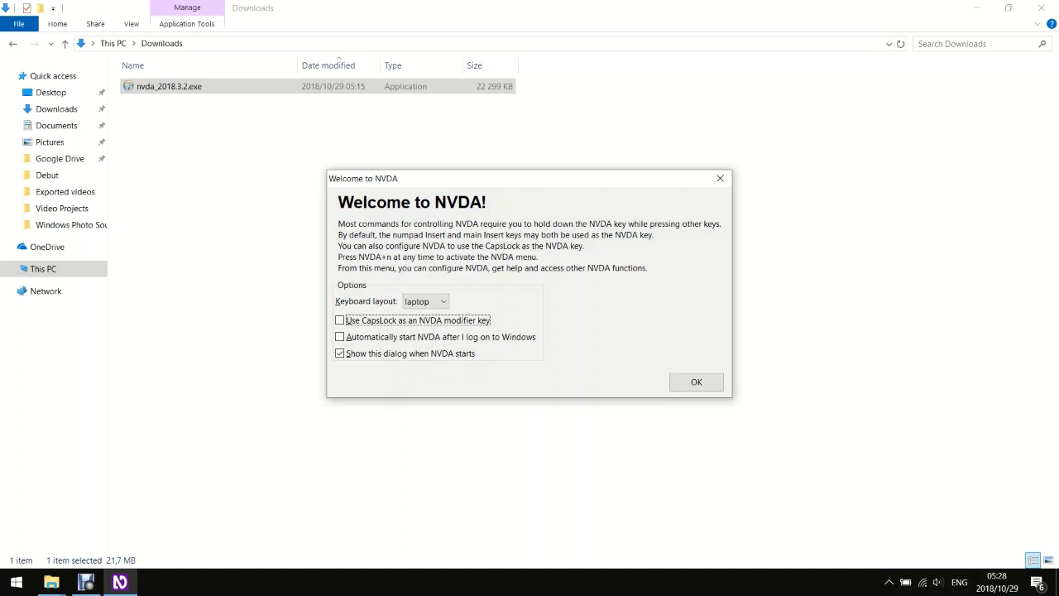
key("space")
key("Tab")
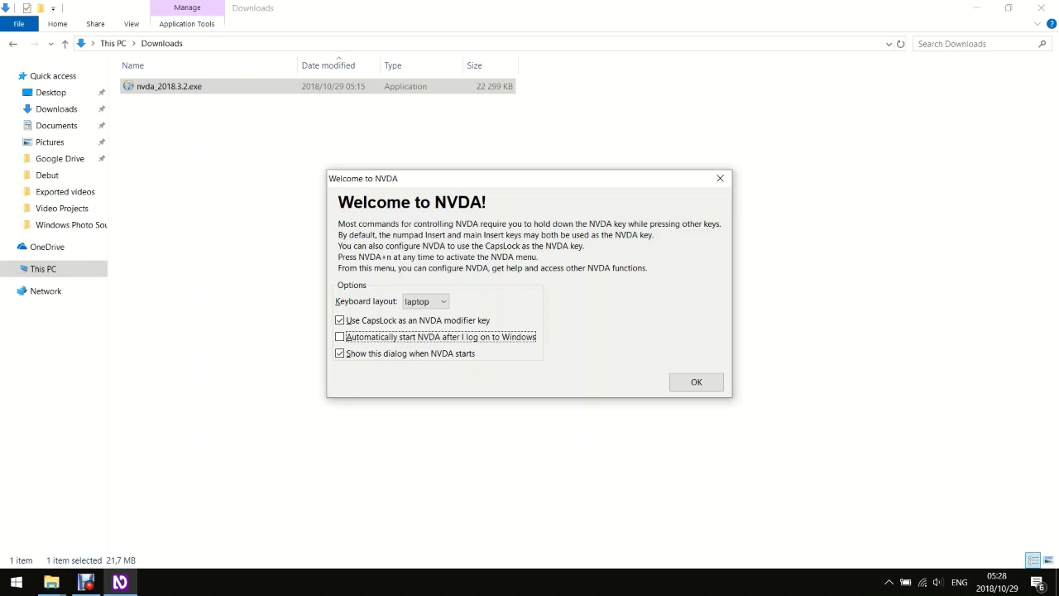
key("space")
key("Tab")
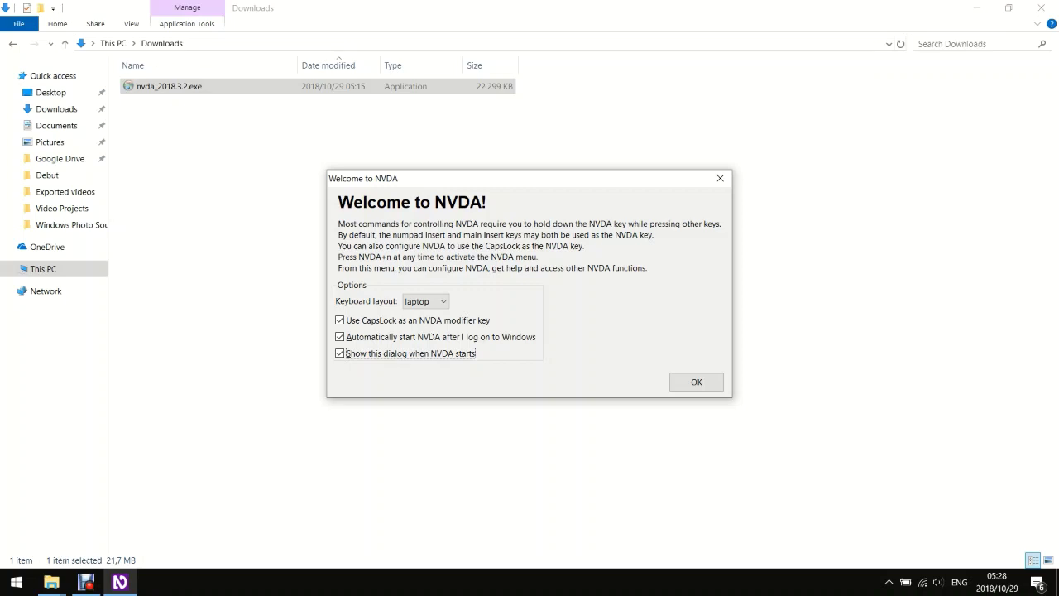
key("space")
key("Tab")
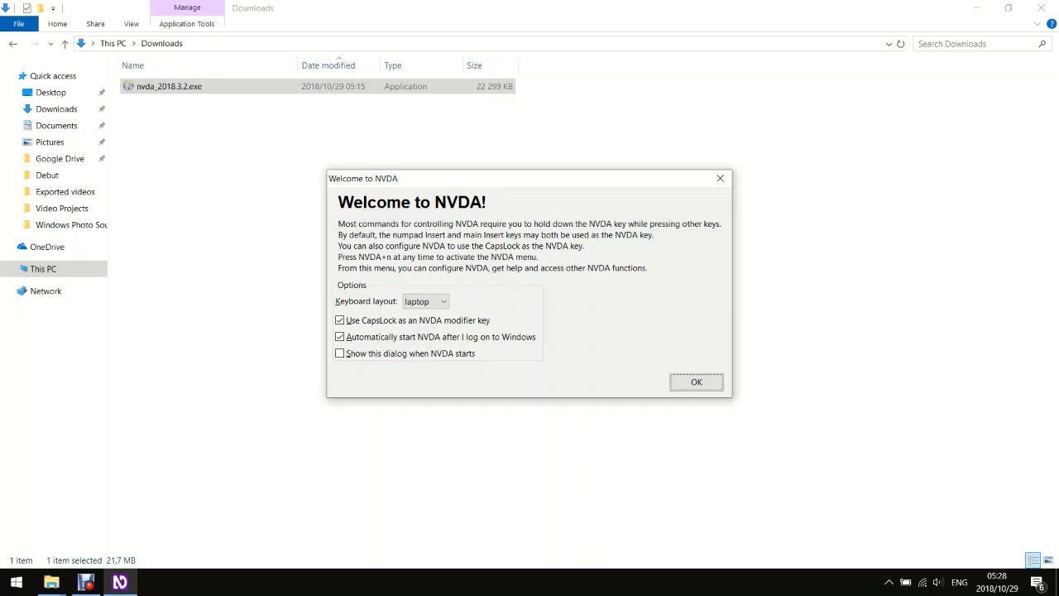
key("Return")
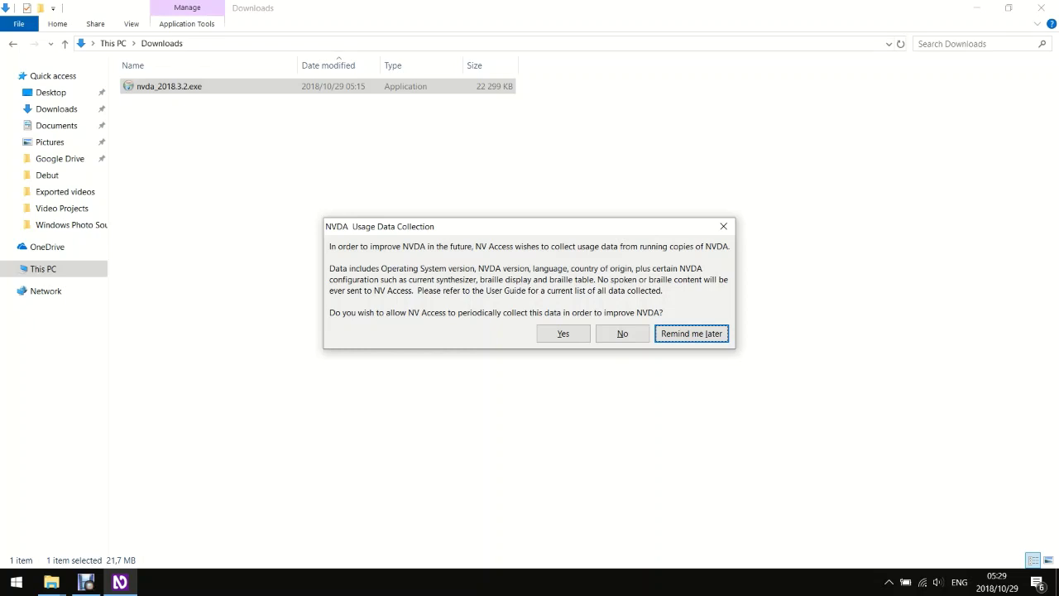
- Decline NVDA usage data collection and close the prompt, leaving the Downloads folder visible
key("Tab")
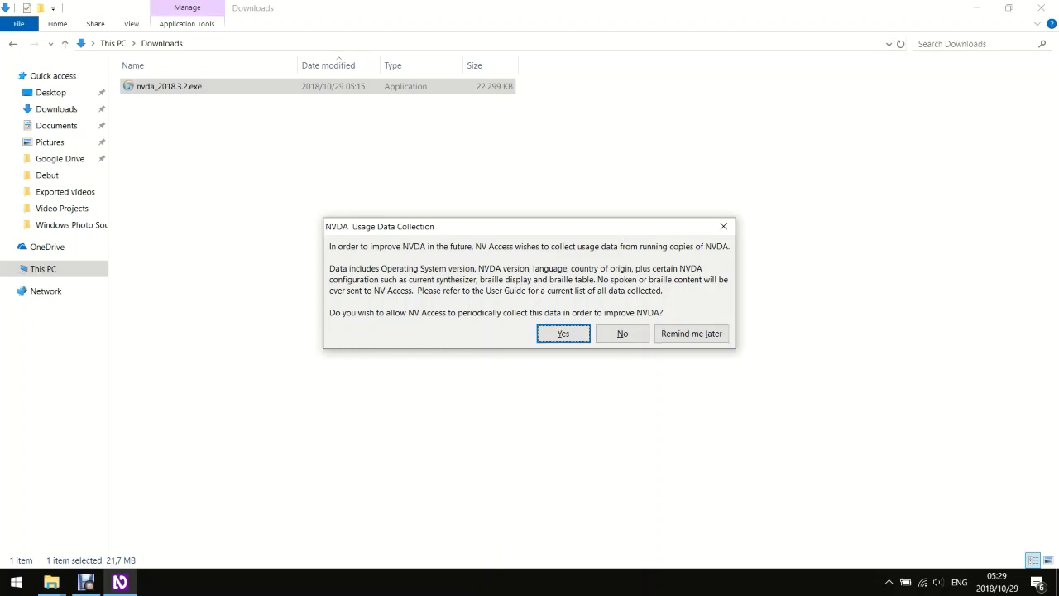
key("Tab")
key("Tab")
key("Tab")
key("Return")
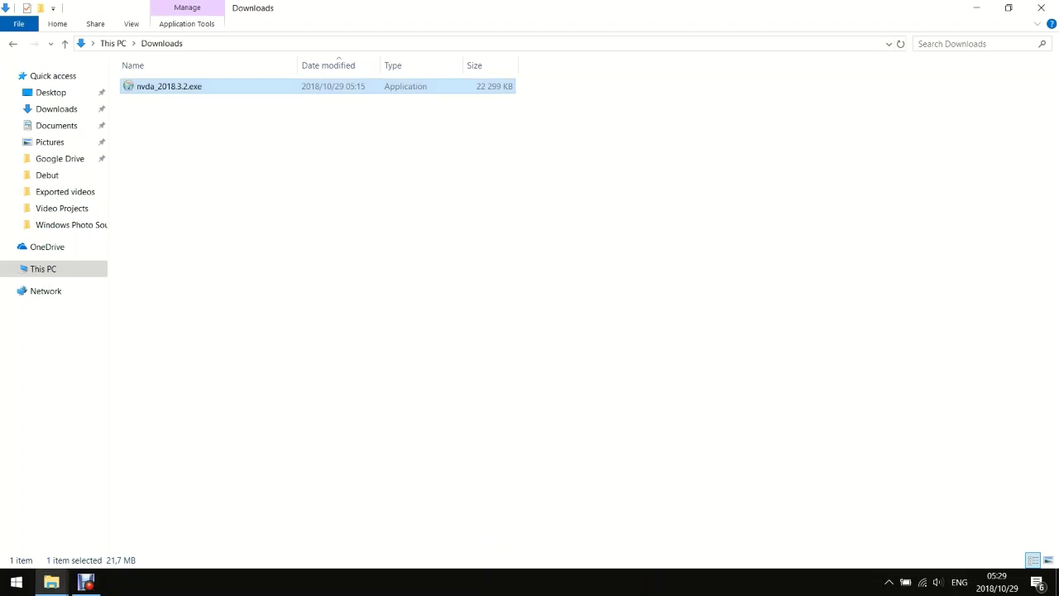